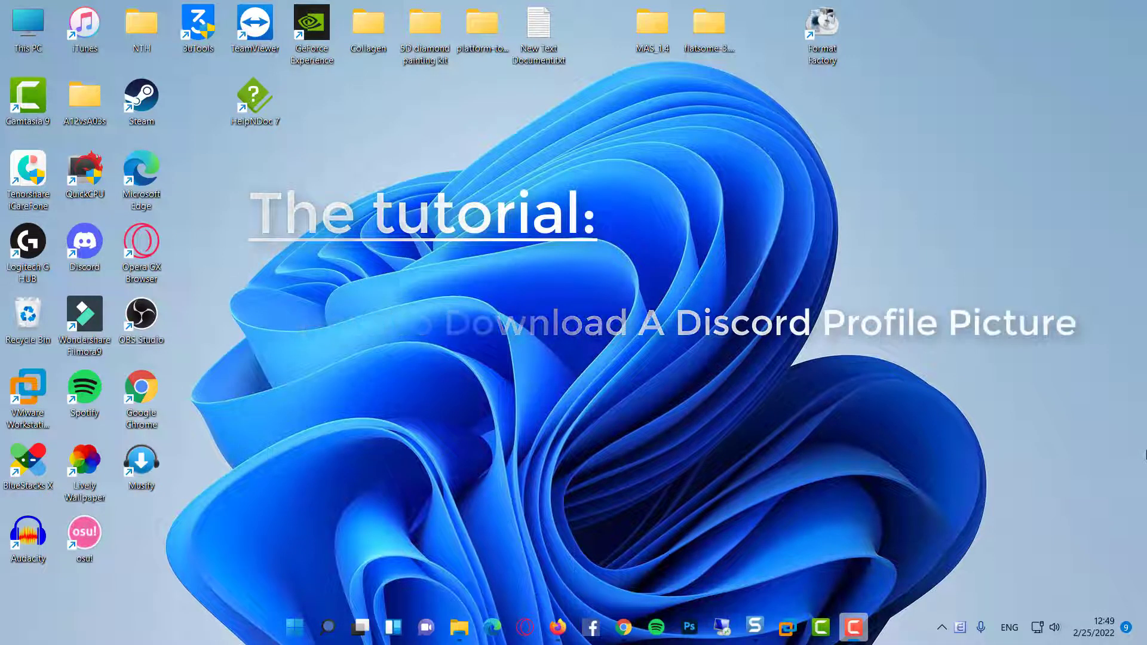
Launch Chrome, open Discord from discord.com, and close the What's New popup.
click(139, 395)
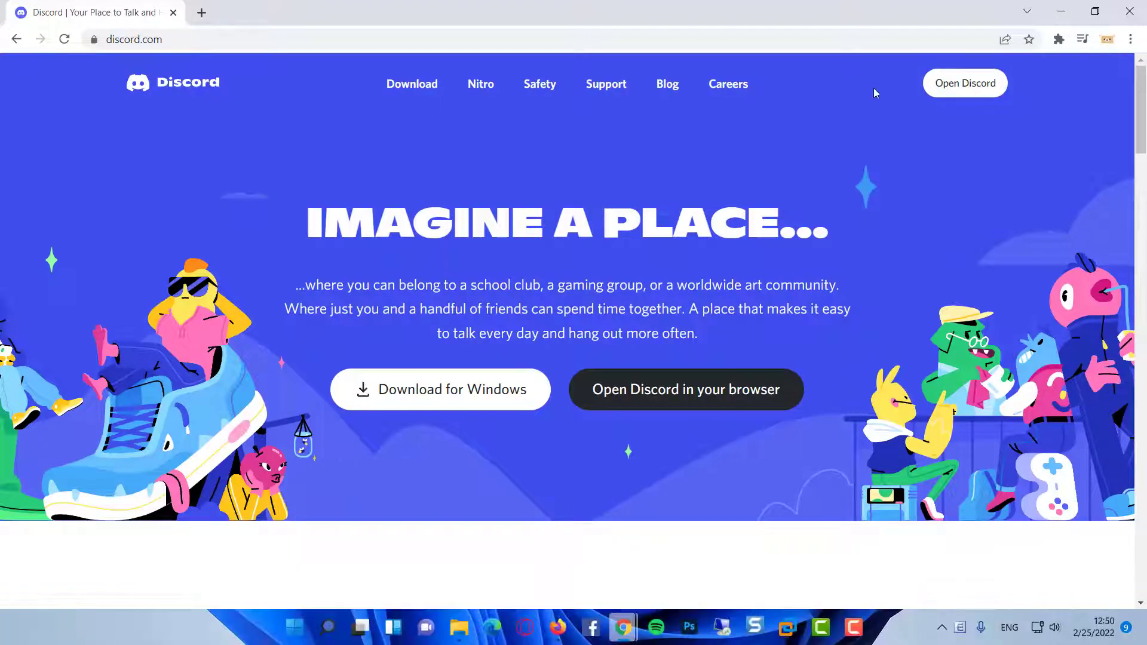
click(958, 84)
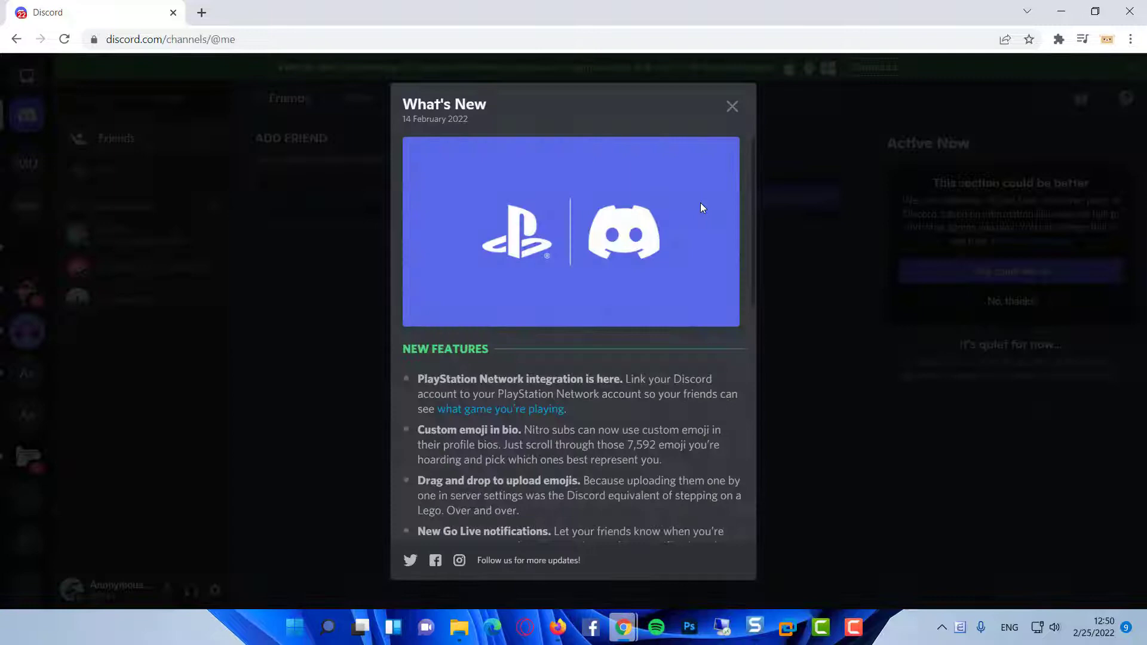
click(733, 107)
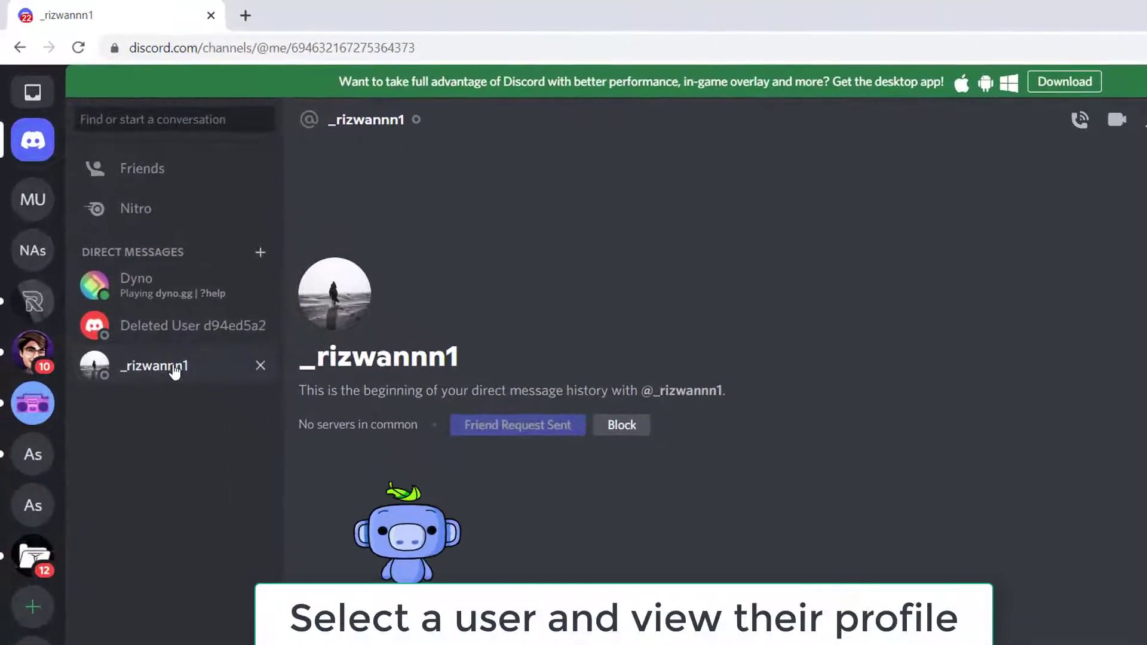
Open the full profile of the third Direct Messages contact from its context menu.
right_click(154, 365)
click(224, 424)
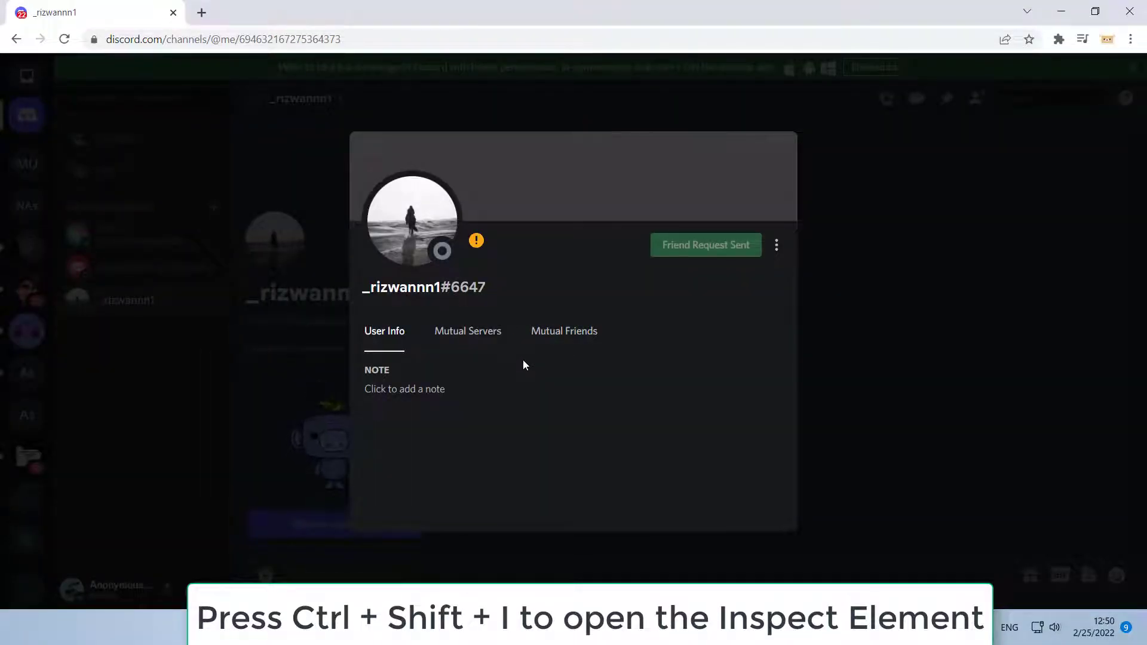
Open Chrome DevTools with Ctrl+Shift+I and activate the element picker.
key(ctrl+shift+i)
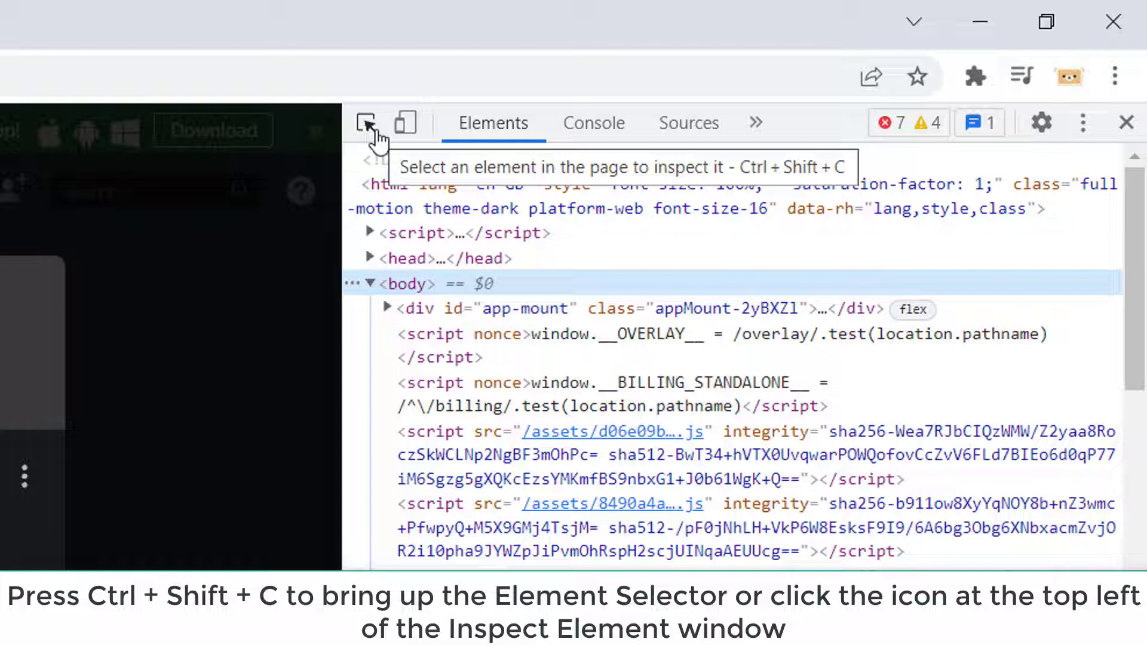
click(368, 123)
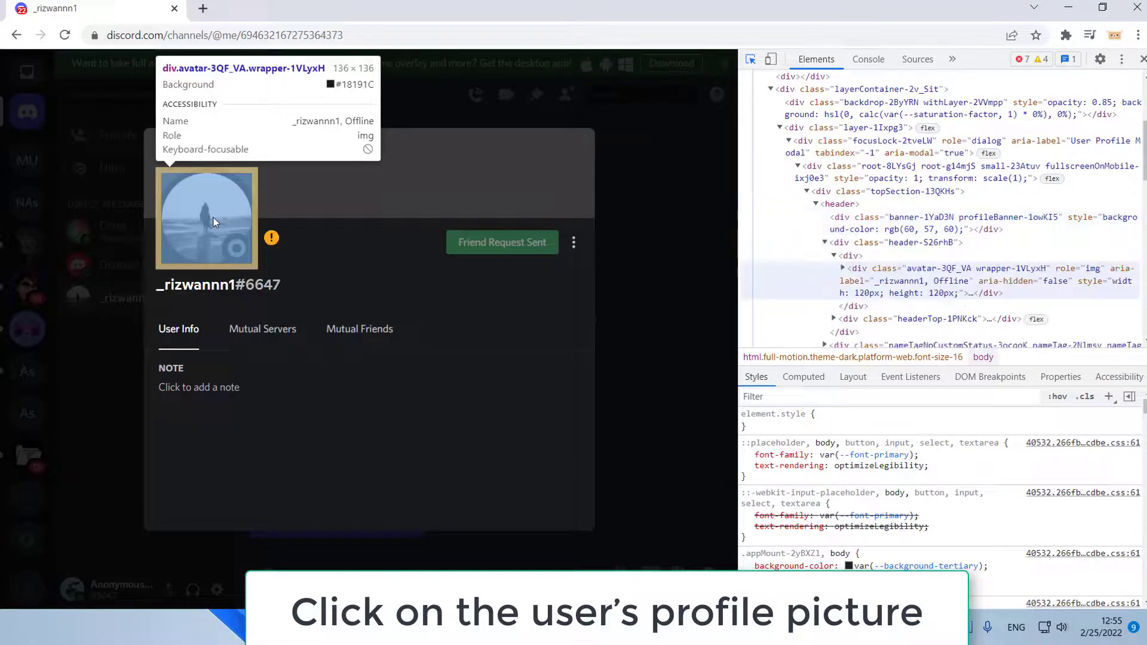
Pick the avatar, then expand its div, svg, foreignObject and avatarStack nodes to the img.
click(213, 218)
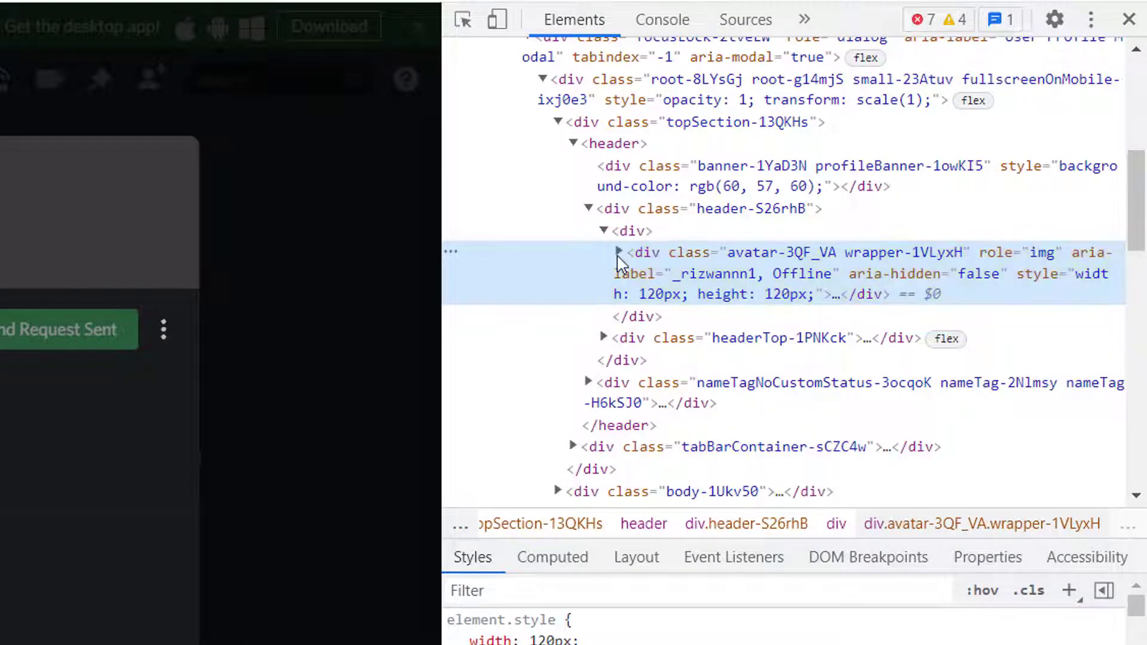
click(618, 253)
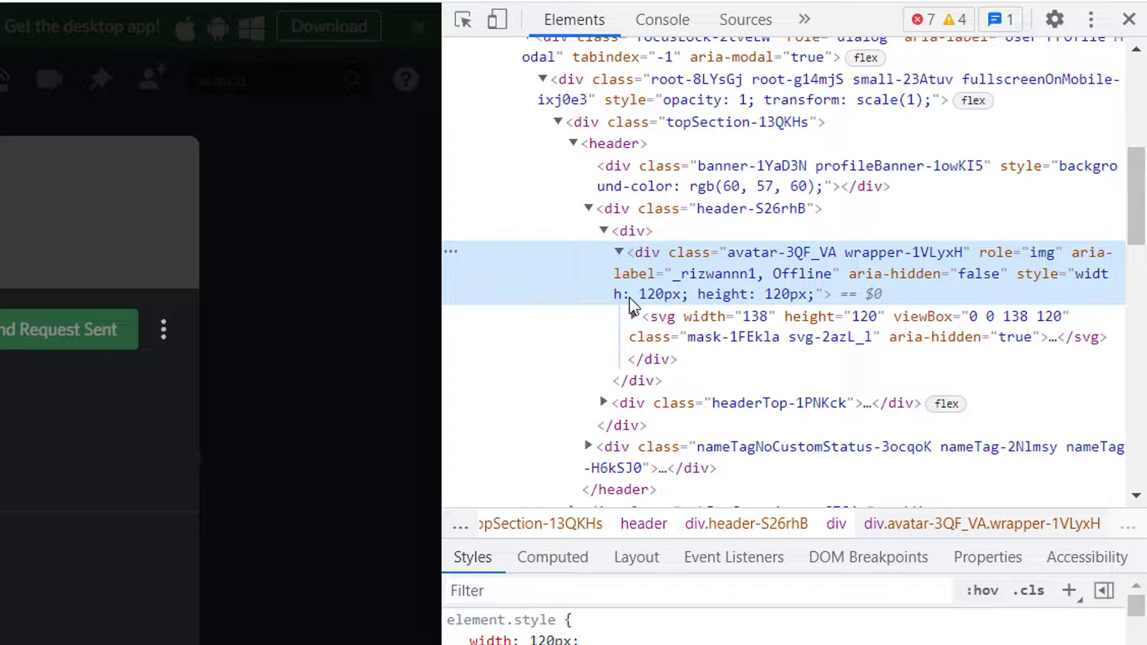
click(635, 317)
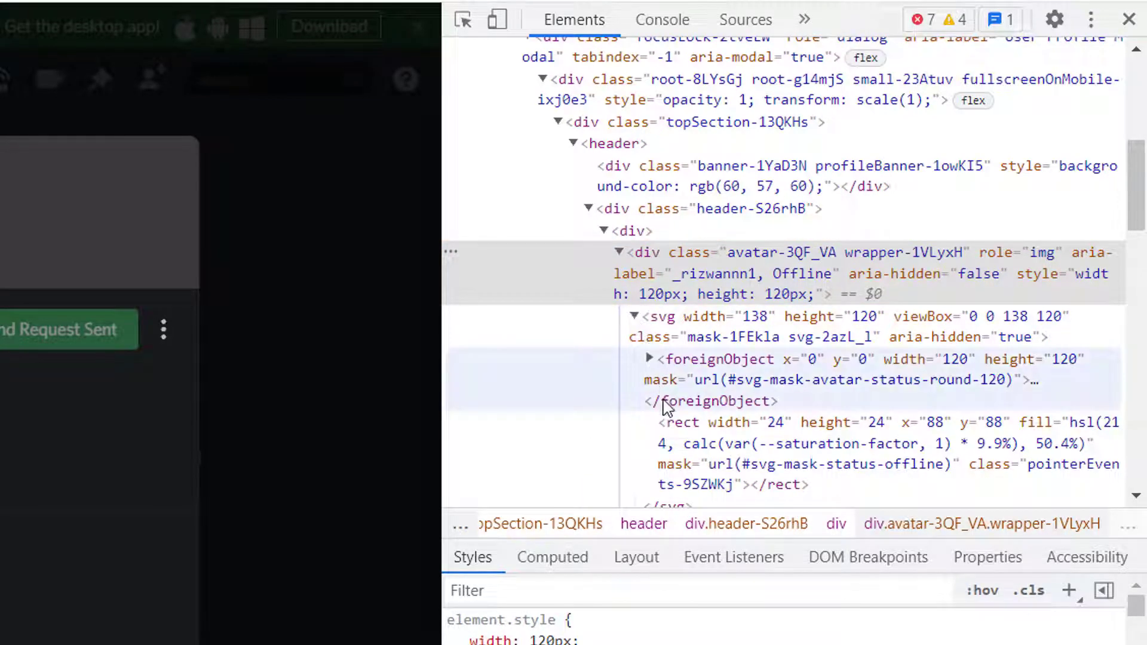
scroll(654, 341, down, 2)
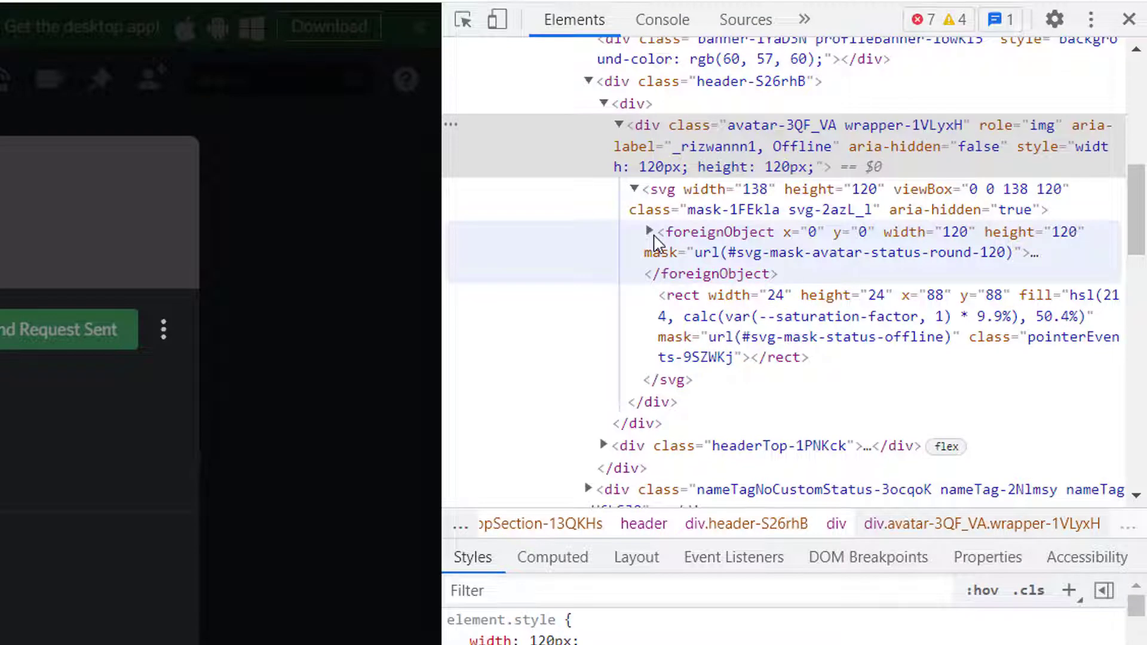
click(649, 232)
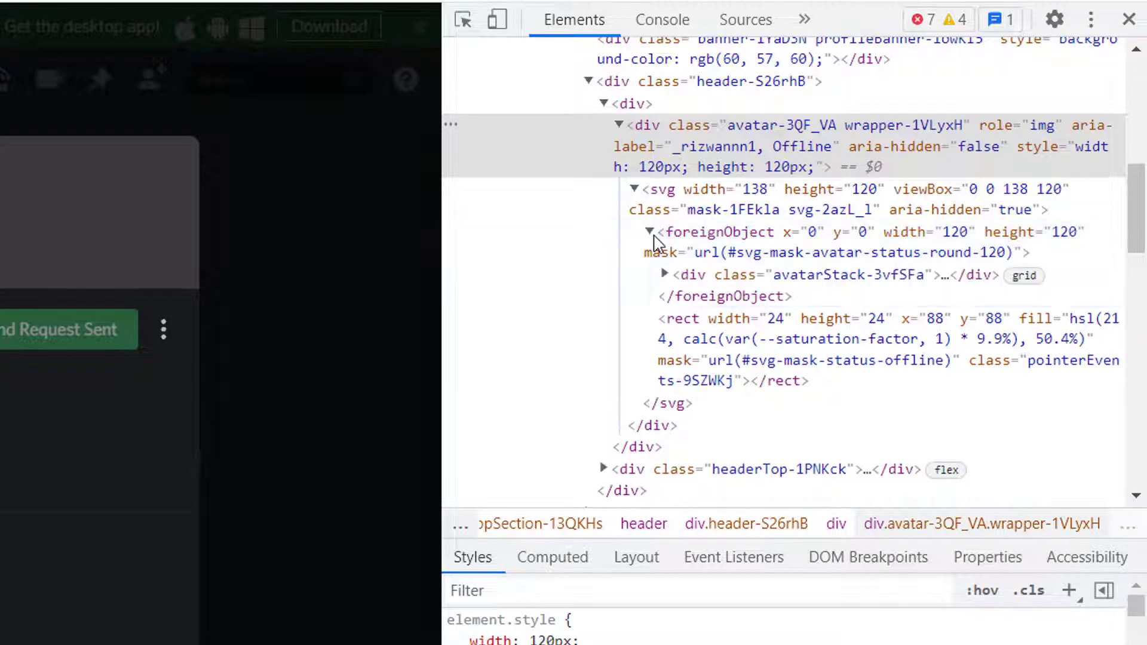
click(665, 275)
mouse_move(897, 297)
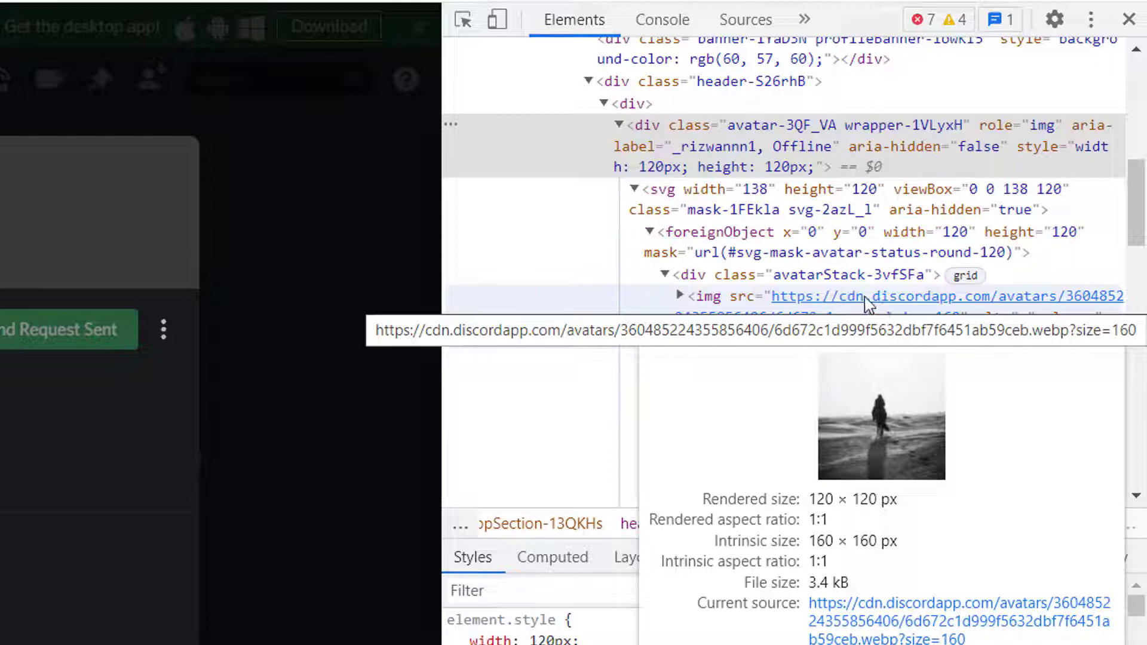
Open the avatar's img source link in a new tab and start Save image as.
right_click(868, 305)
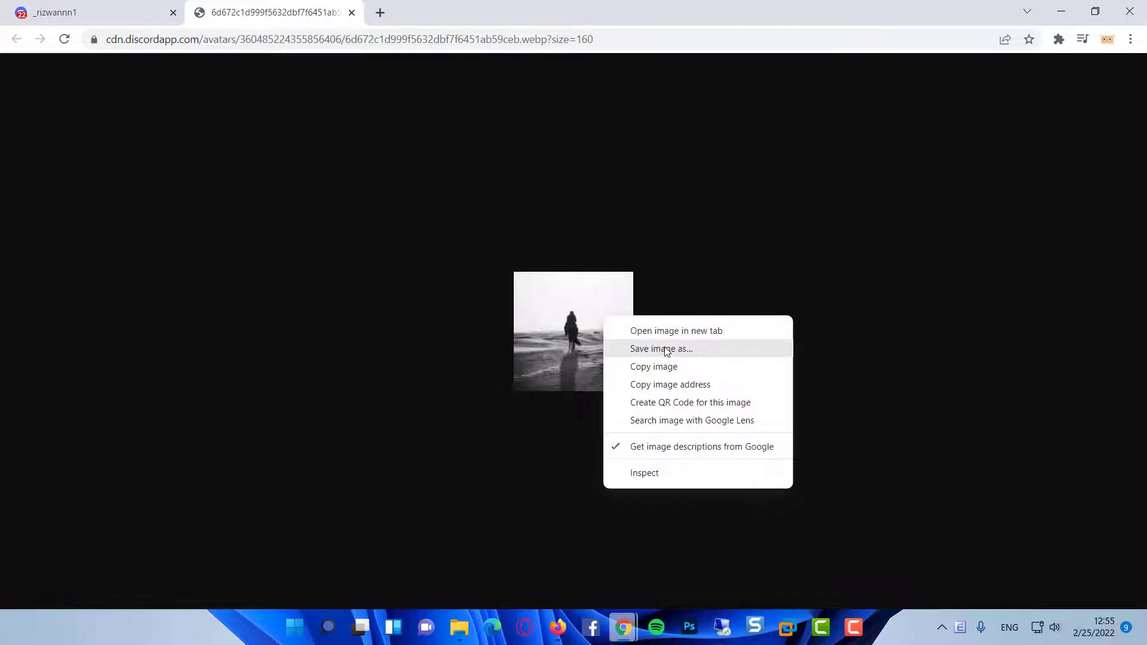
click(664, 351)
text(test.webp)
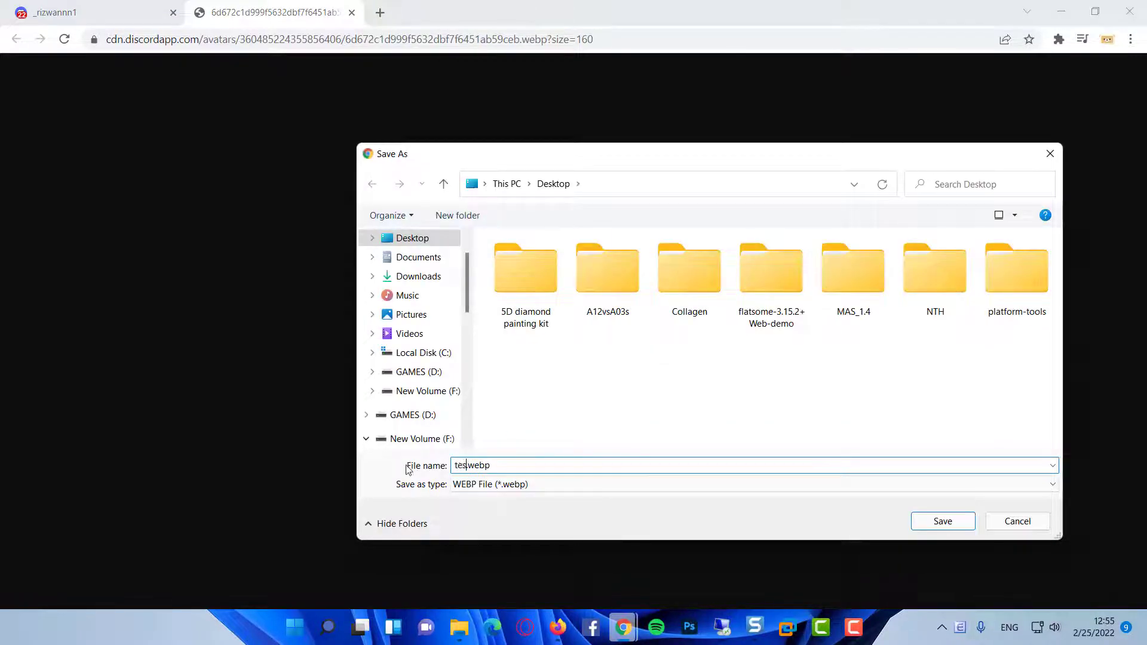